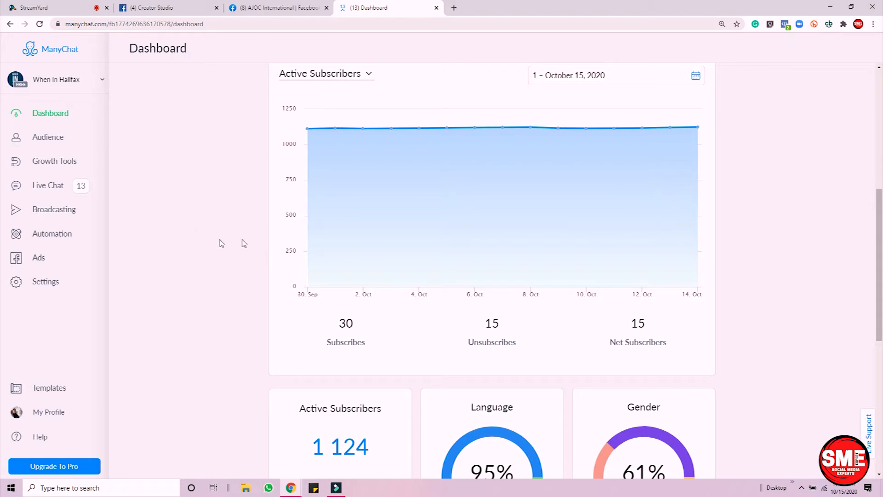
- Create a new broadcast in the Broadcasts section that starts with Messenger
click(52, 214)
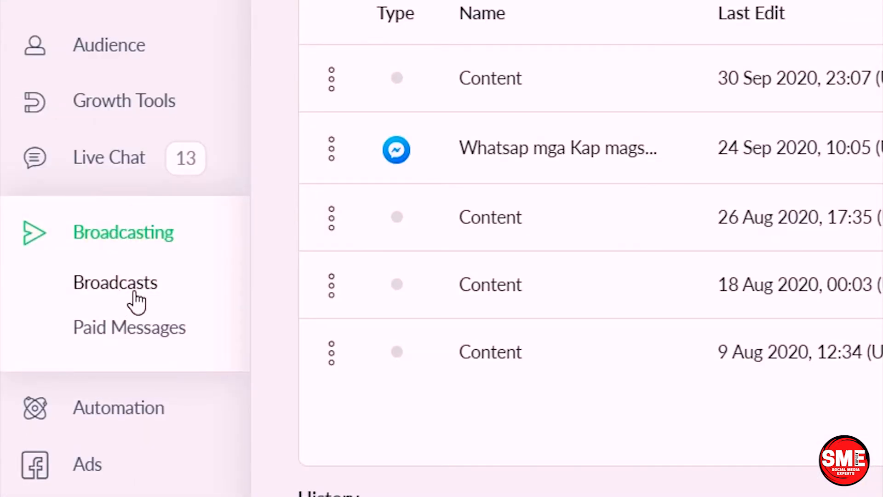
click(134, 294)
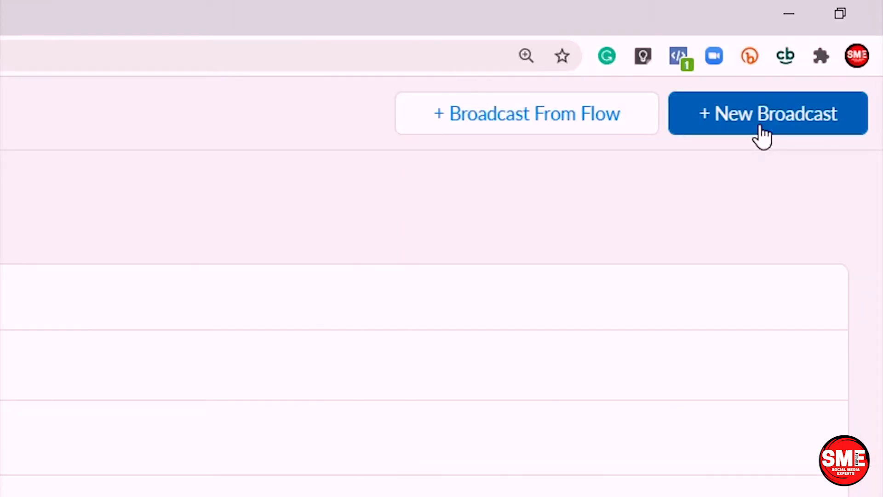
click(761, 128)
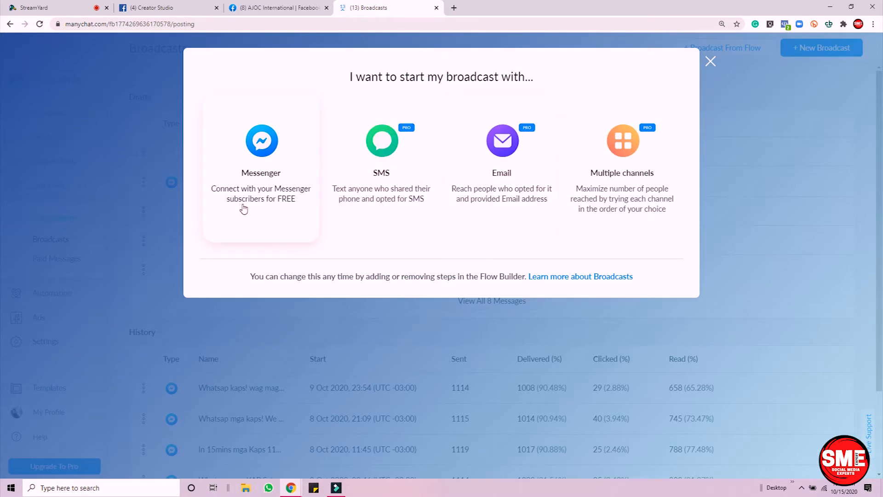
click(259, 198)
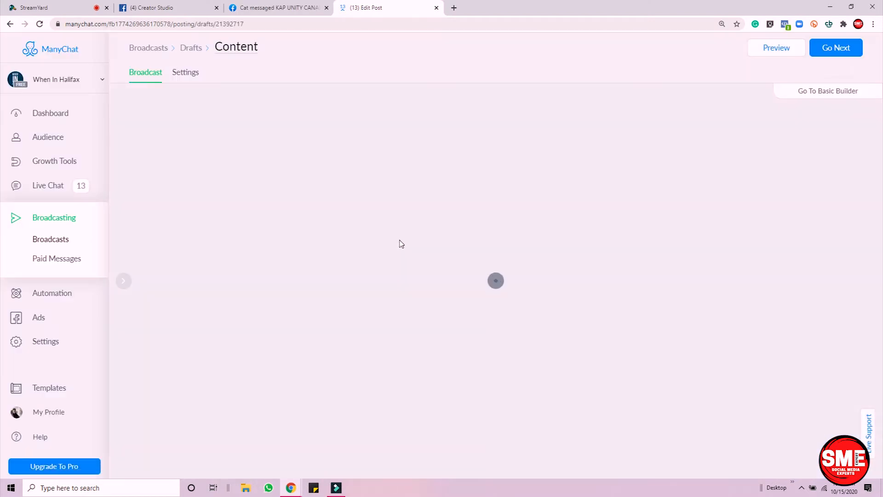
- Write "Hi, we will have our webinar in few minutes." as the text of the Facebook post block
drag(600, 231, 513, 196)
drag(375, 234, 299, 225)
drag(561, 216, 468, 213)
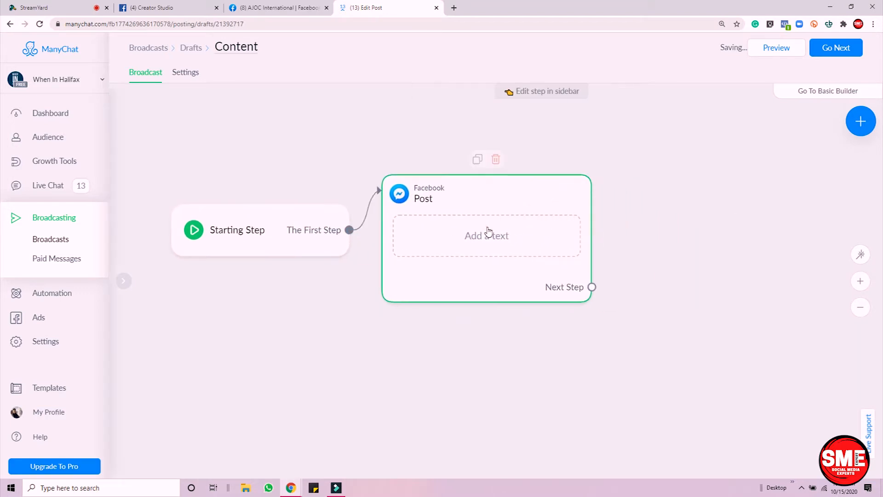
click(478, 235)
text(Hi)
click(157, 199)
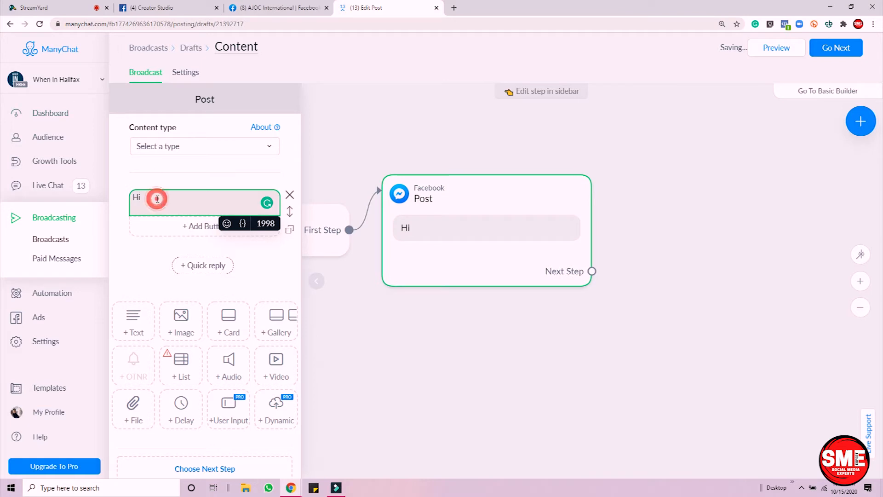
text(, we will have a our webinar in)
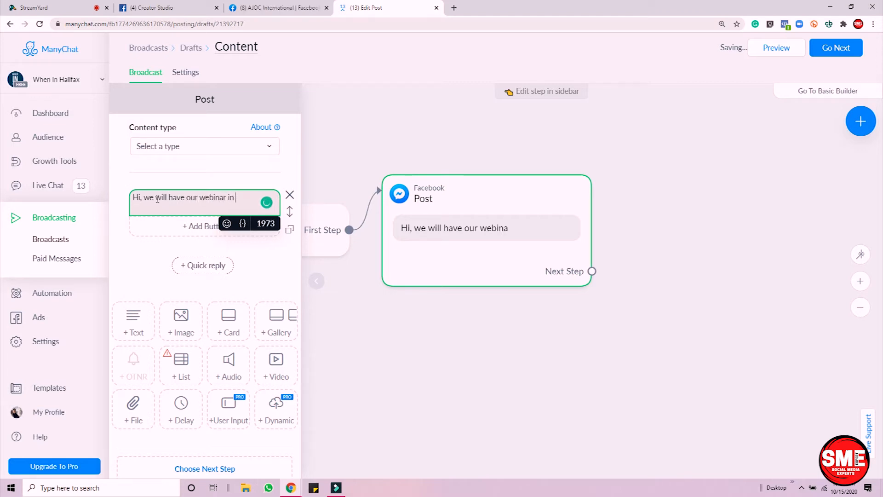
text( few min)
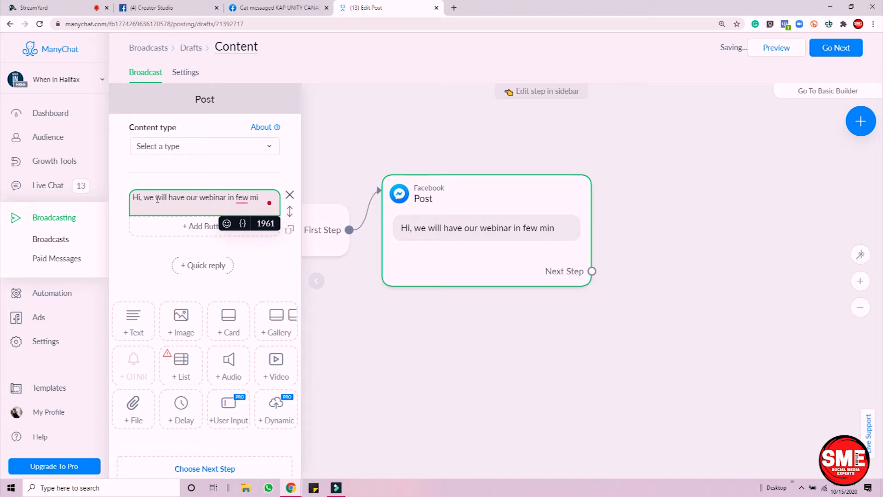
key(BackSpace)
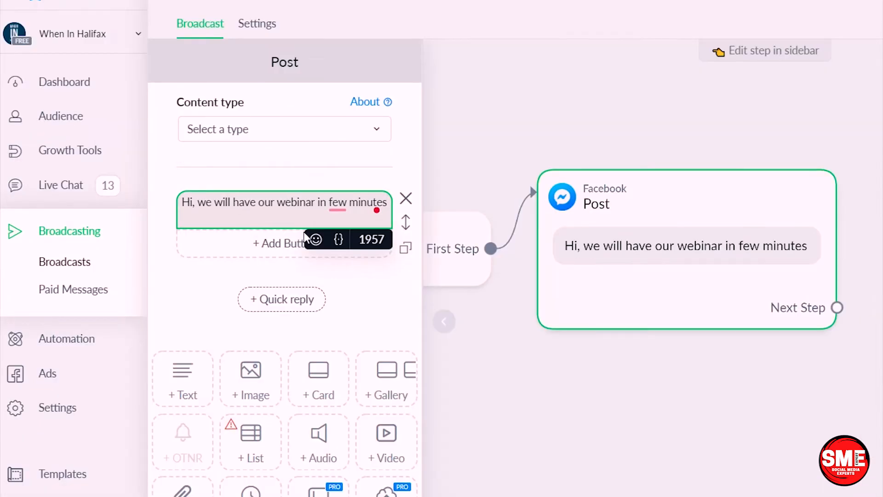
text(.)
key(Return)
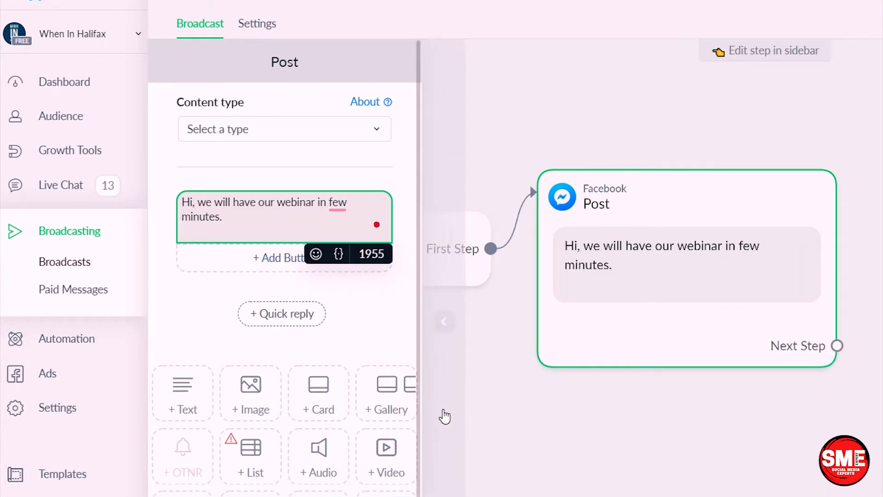
- Add a button below the message text and title it "Book Now"
click(285, 260)
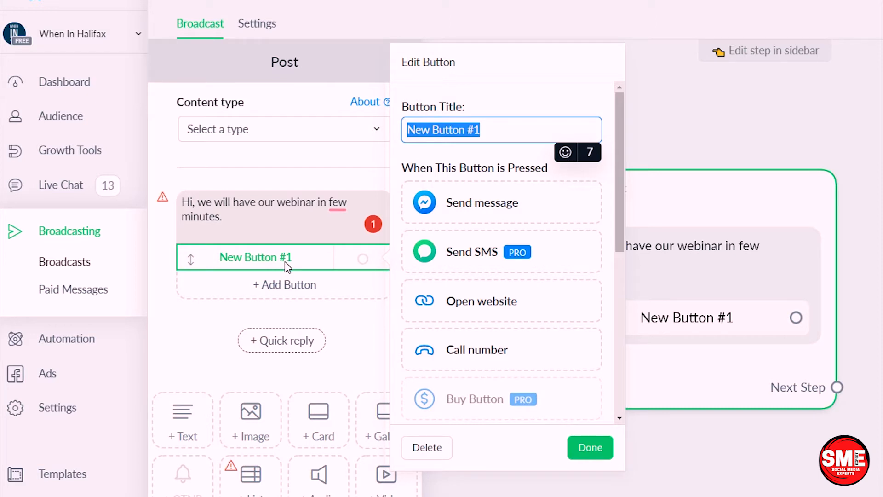
drag(499, 134, 391, 130)
text(Book Nn)
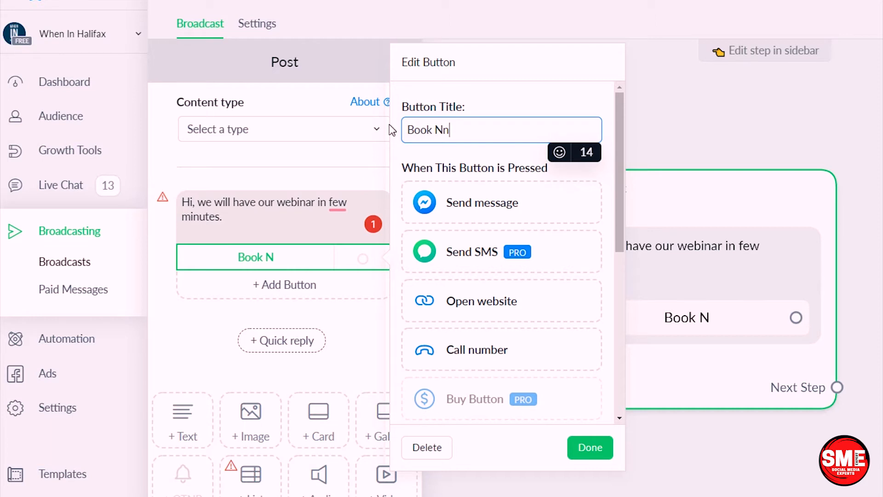
key(BackSpace)
text(ow)
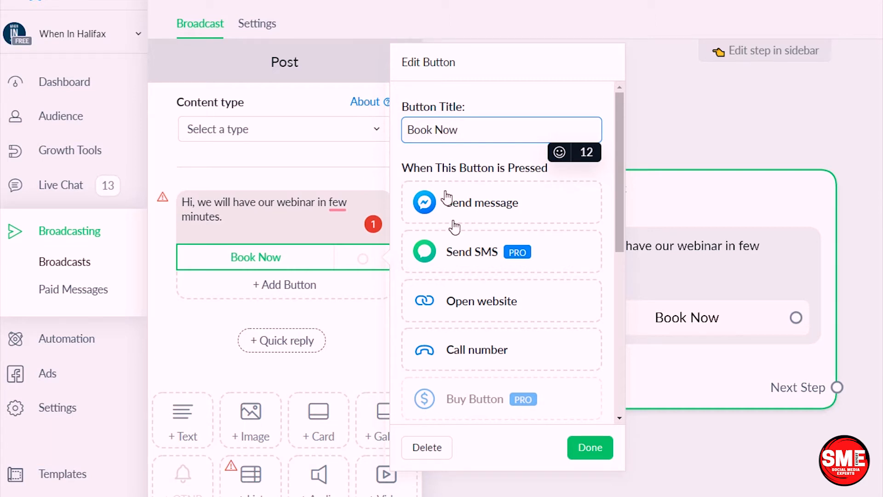
click(489, 303)
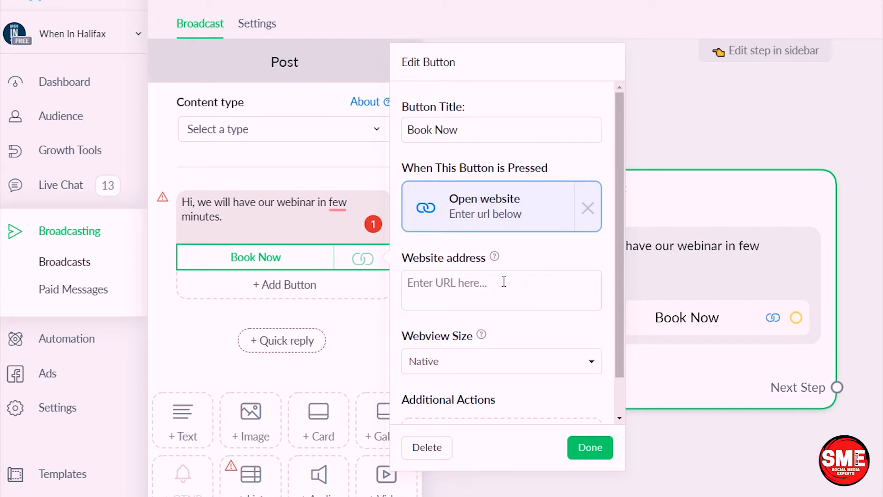
click(495, 291)
text(www.)
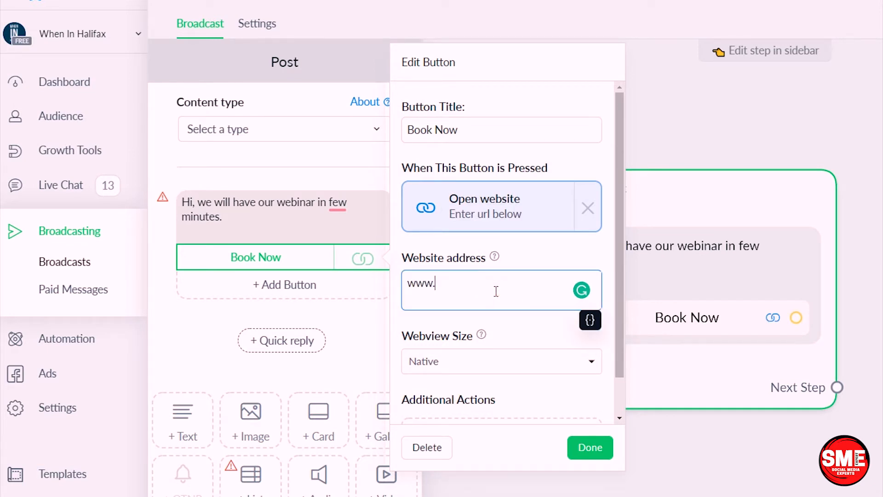
text(booking)
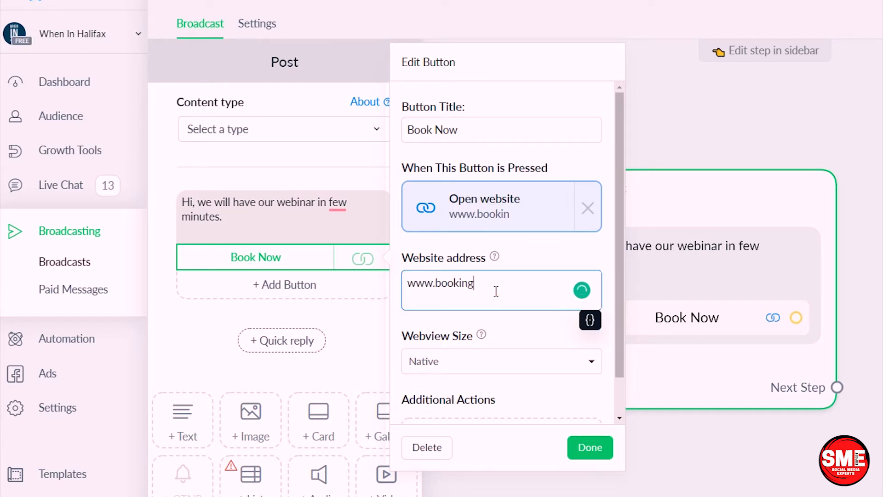
text(URL.com)
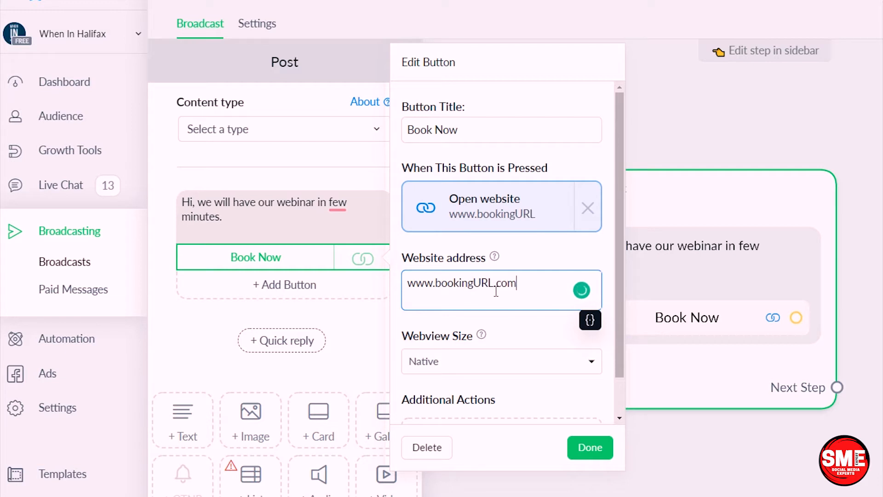
click(589, 446)
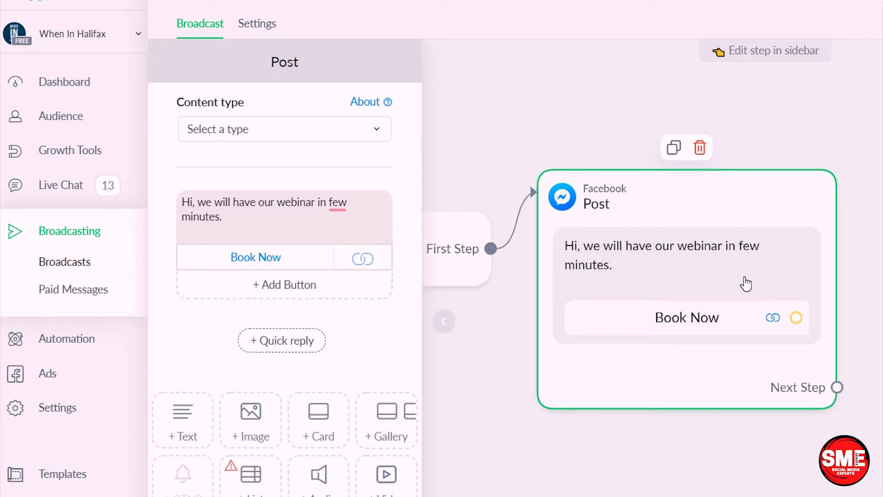
- Append "Book now" and a downward-pointing hand emoji to the end of the message text, leaving no empty line
click(283, 214)
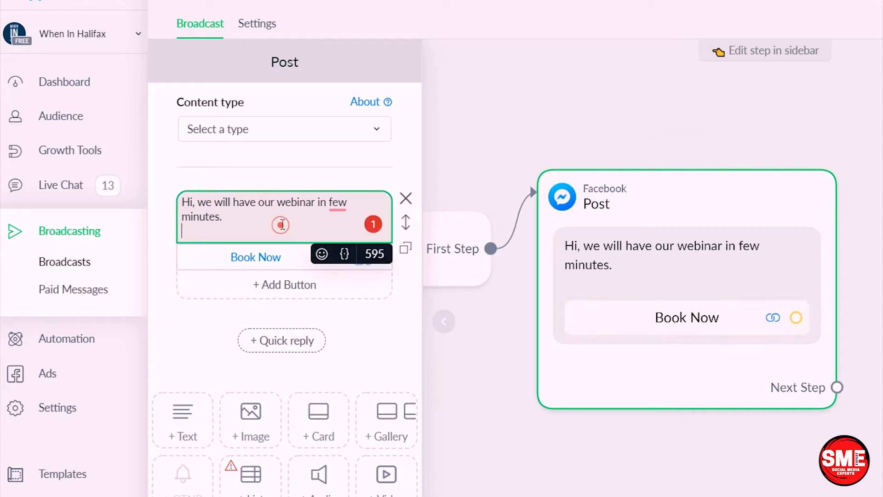
text(Book )
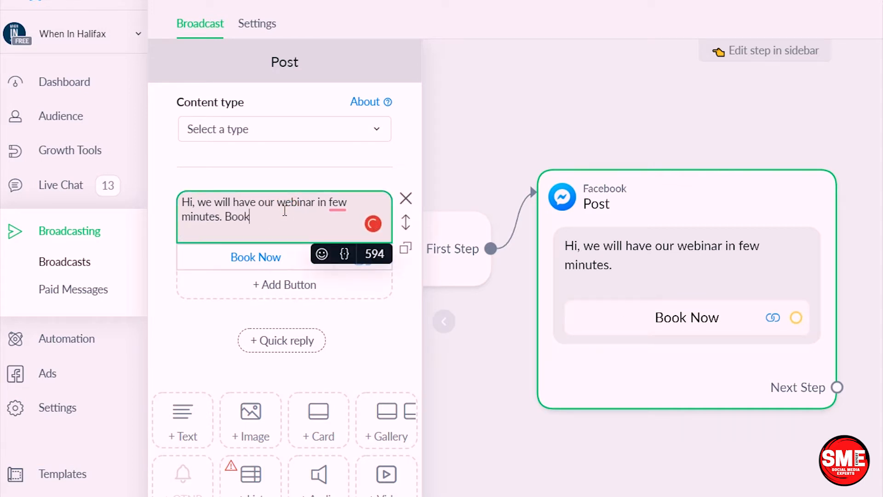
text(now)
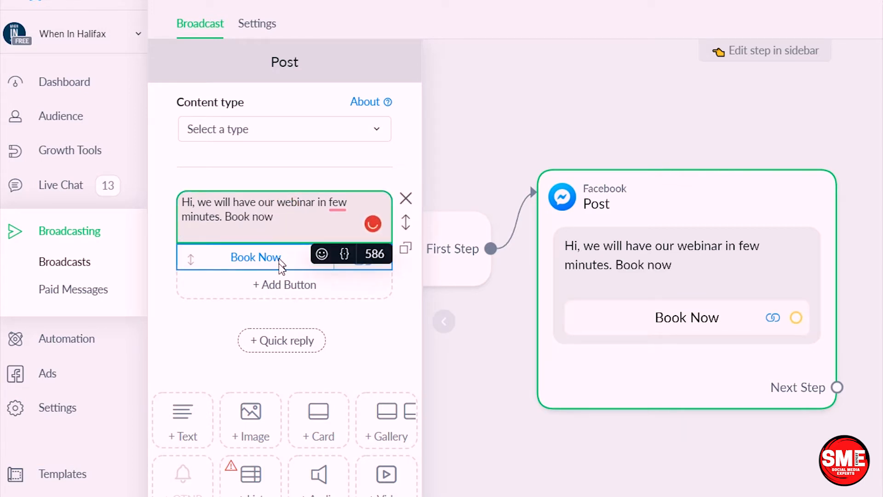
click(326, 259)
scroll(340, 391, down, 3)
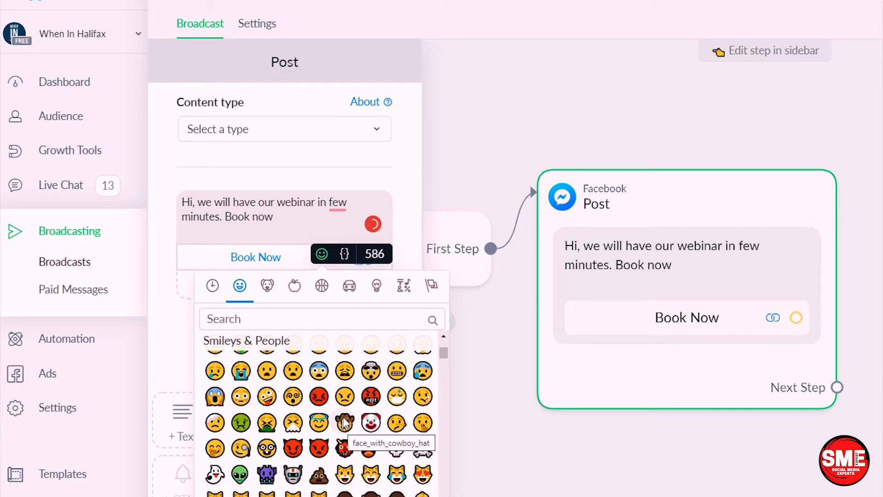
scroll(371, 419, down, 5)
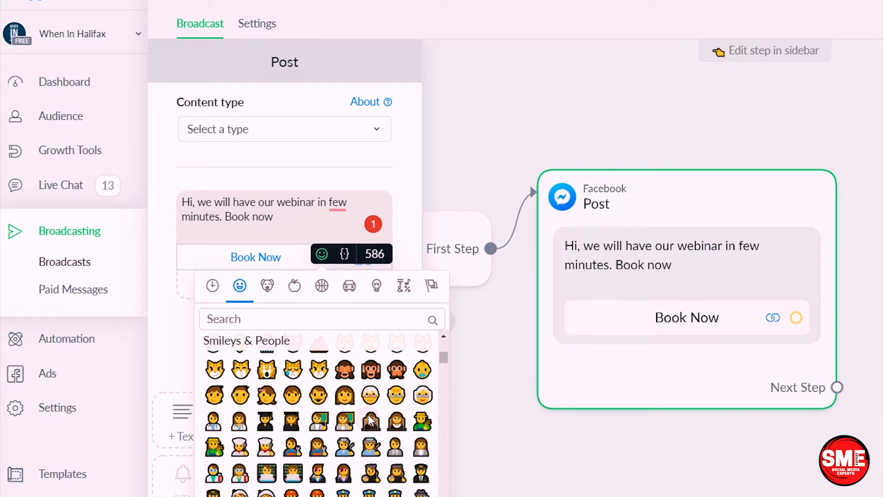
scroll(370, 419, down, 3)
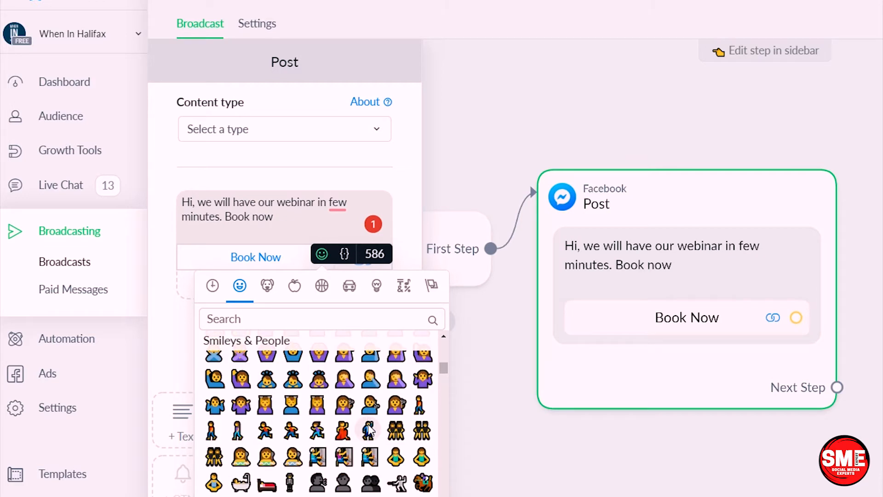
scroll(370, 431, down, 5)
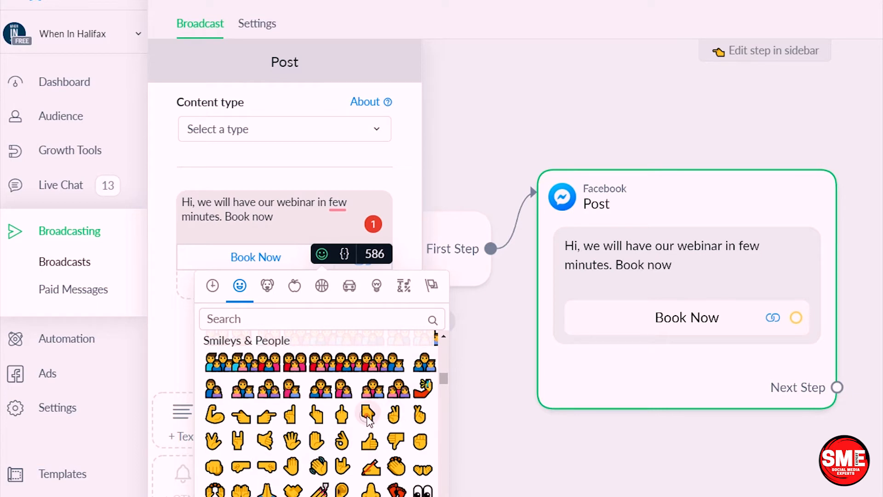
click(369, 415)
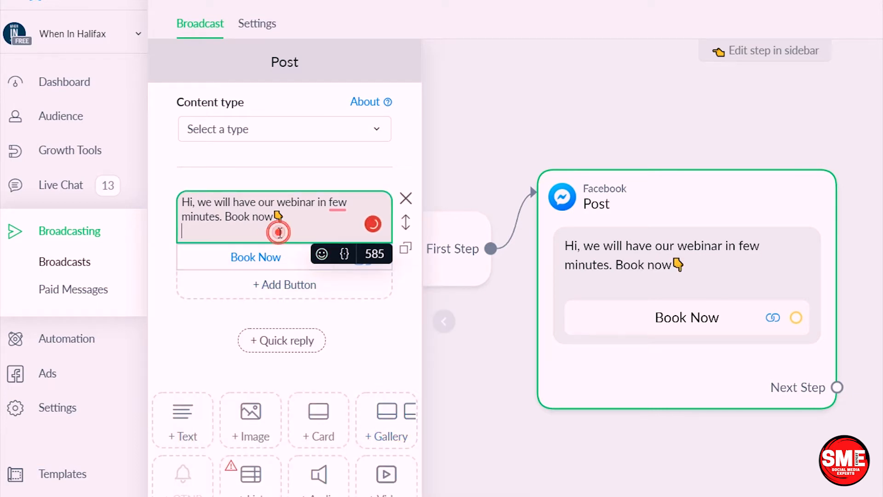
key(BackSpace)
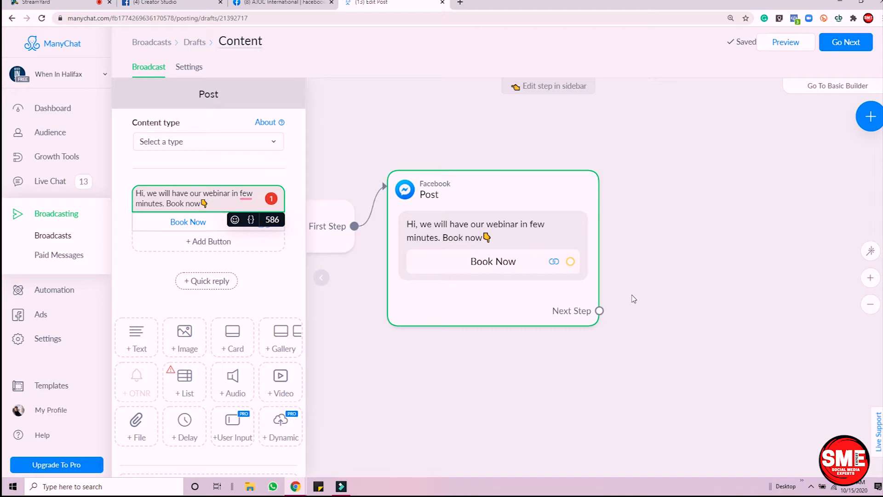
- Set the post's content type to Other and classify the broadcast as Non-promotional or Mixed content in its settings
click(252, 146)
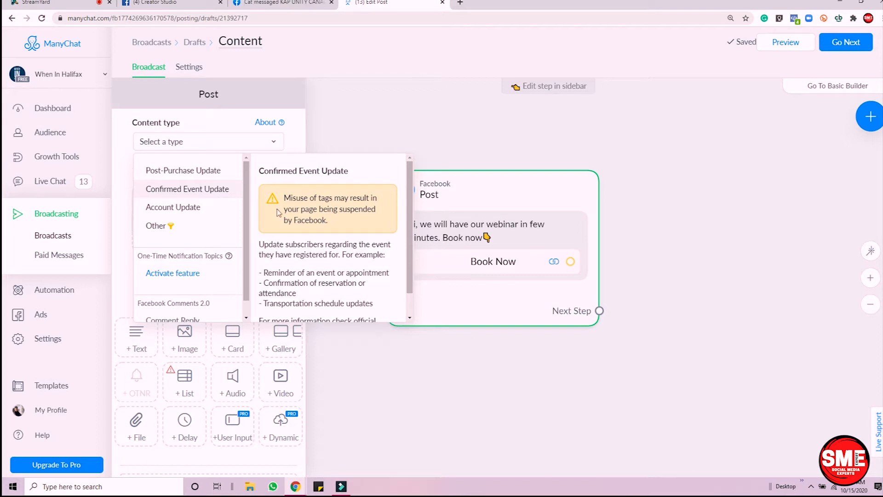
drag(316, 197, 340, 198)
click(156, 227)
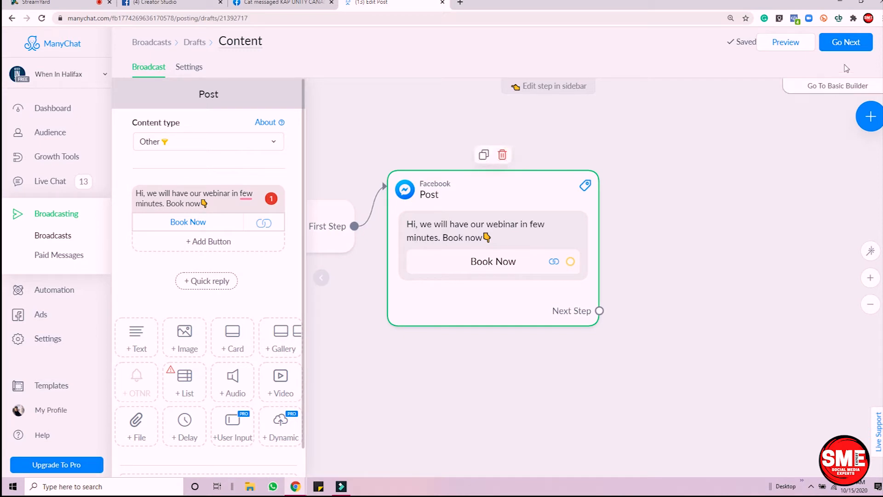
click(845, 42)
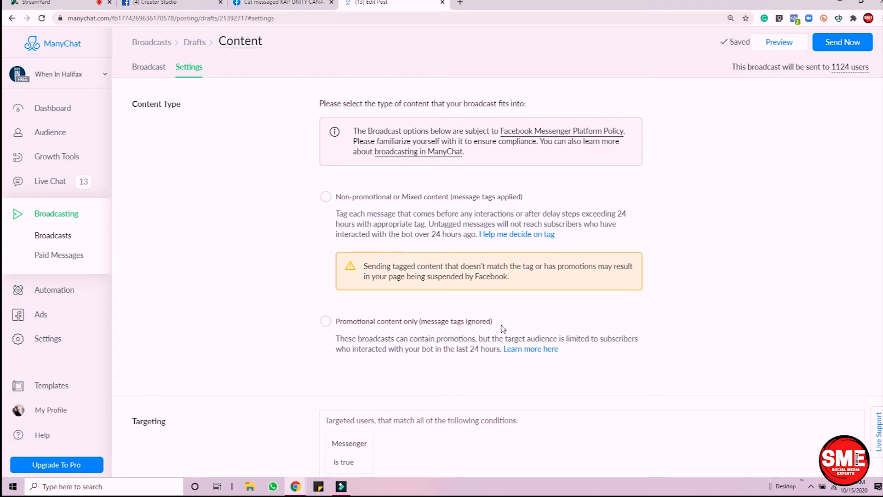
click(327, 196)
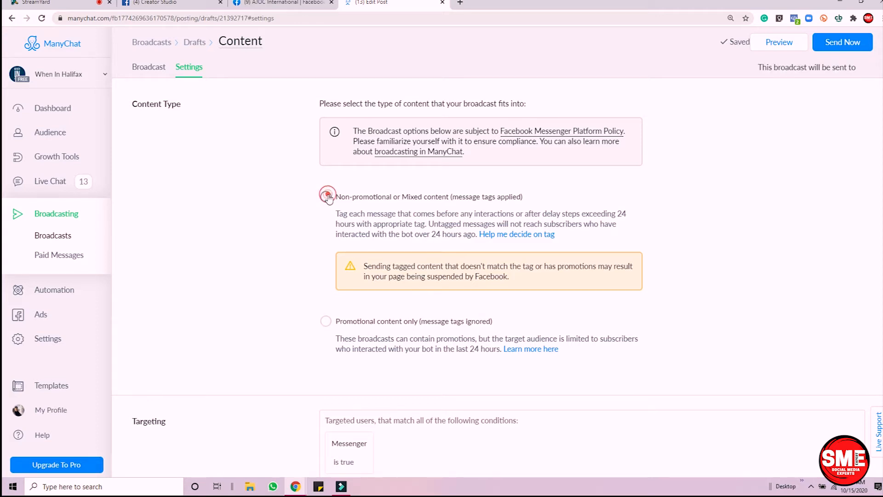
- Review the broadcast's targeting settings and browse the available condition fields without adding a condition
scroll(826, 252, down, 4)
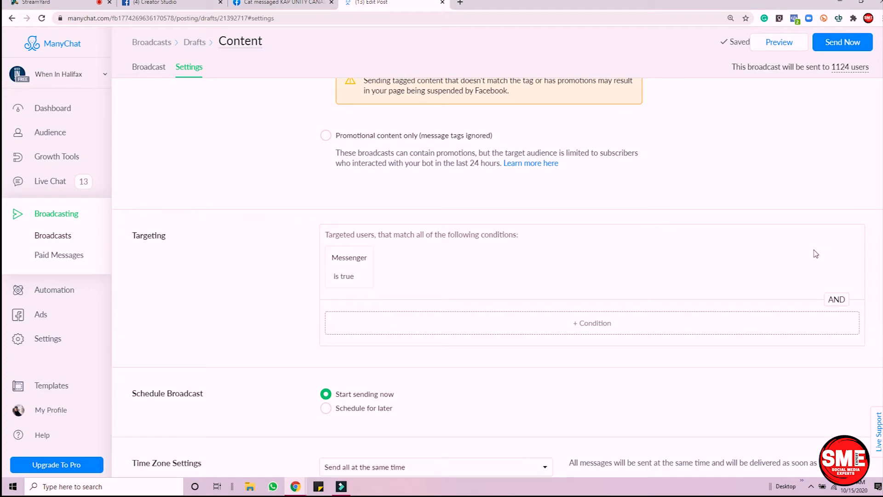
scroll(815, 254, down, 2)
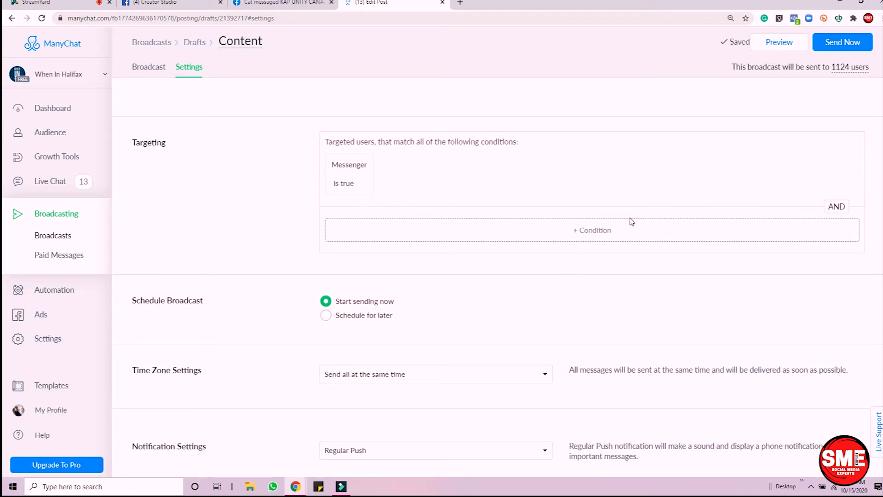
click(603, 242)
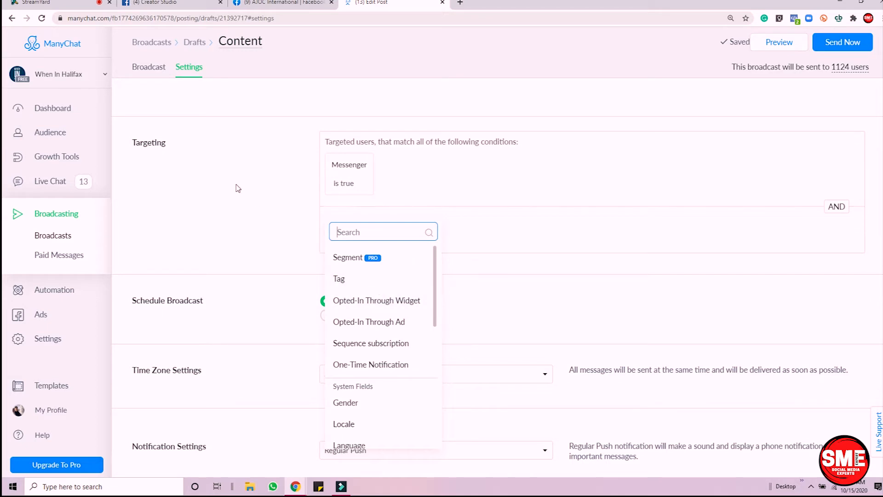
scroll(404, 366, down, 3)
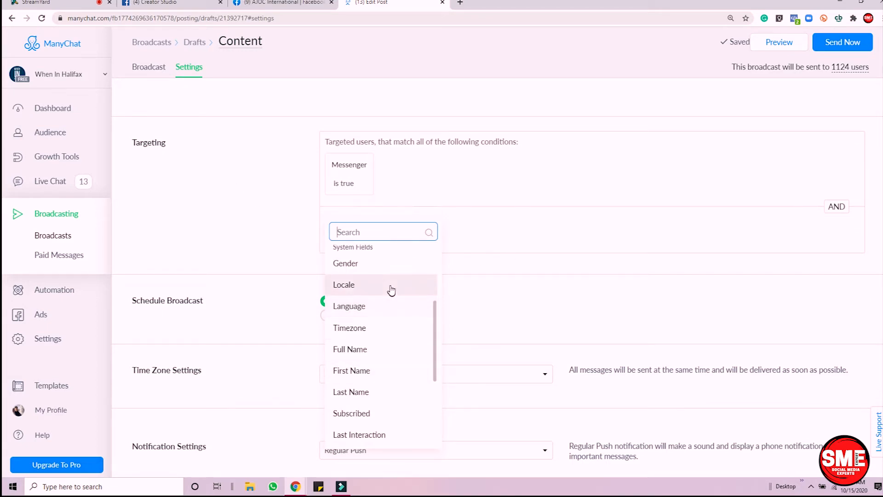
click(510, 297)
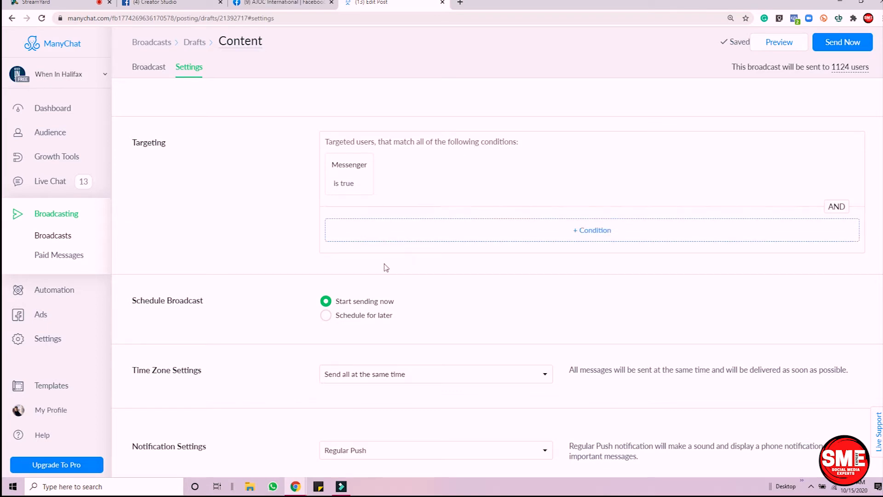
- Set the broadcast to be scheduled for later, with 10/15/2020 00:06 as its sending date and time
click(348, 322)
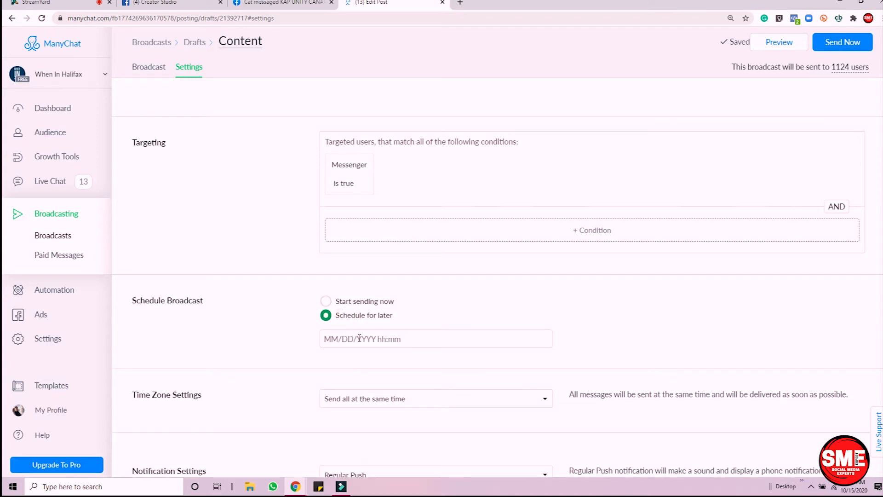
click(338, 339)
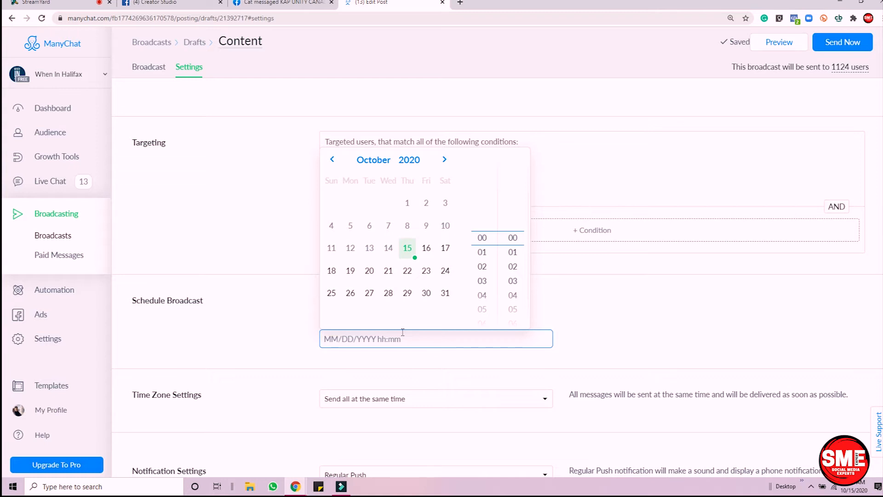
scroll(500, 302, down, 2)
scroll(482, 299, down, 3)
click(624, 305)
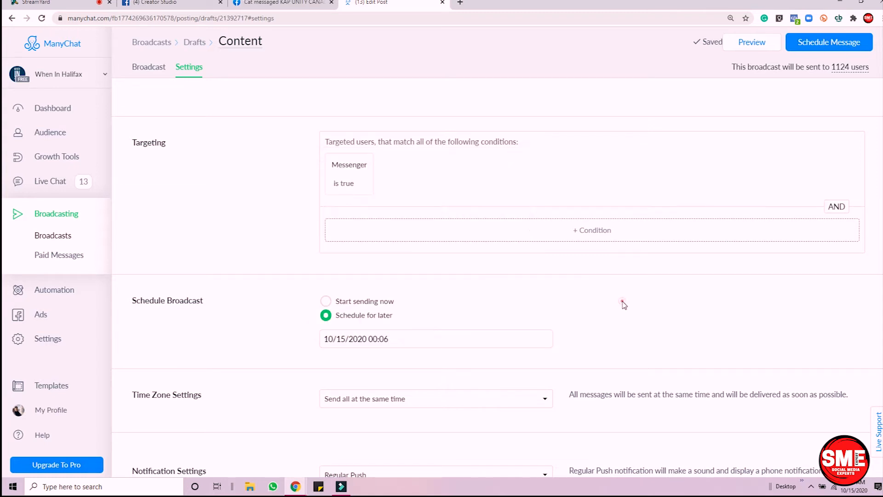
scroll(358, 353, down, 1)
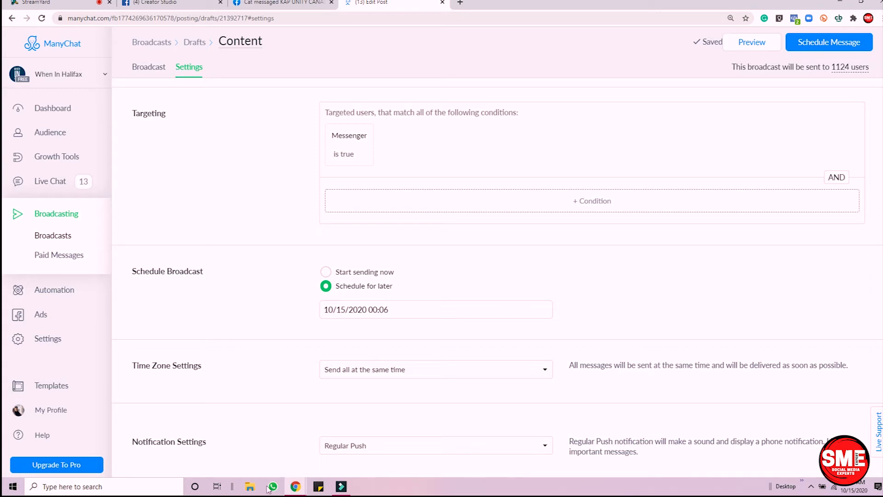
- Review the notification options without changing them, and recheck the content type and scheduling settings
click(330, 448)
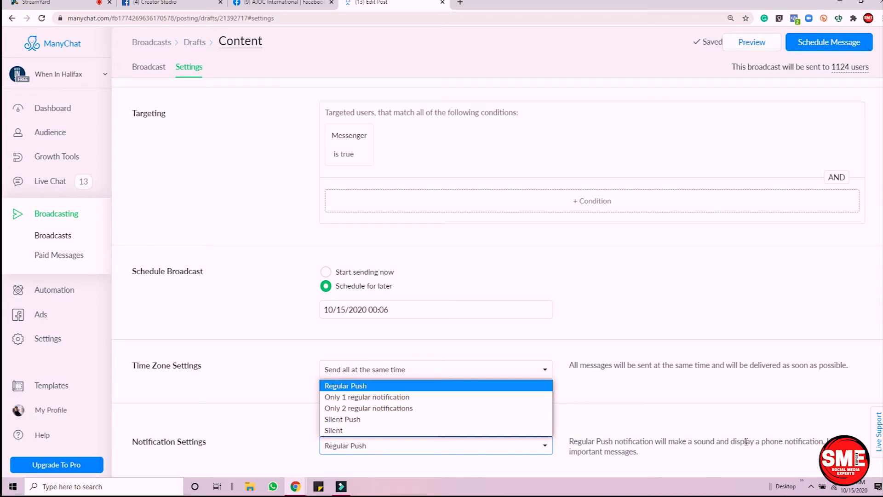
click(493, 419)
scroll(751, 309, up, 7)
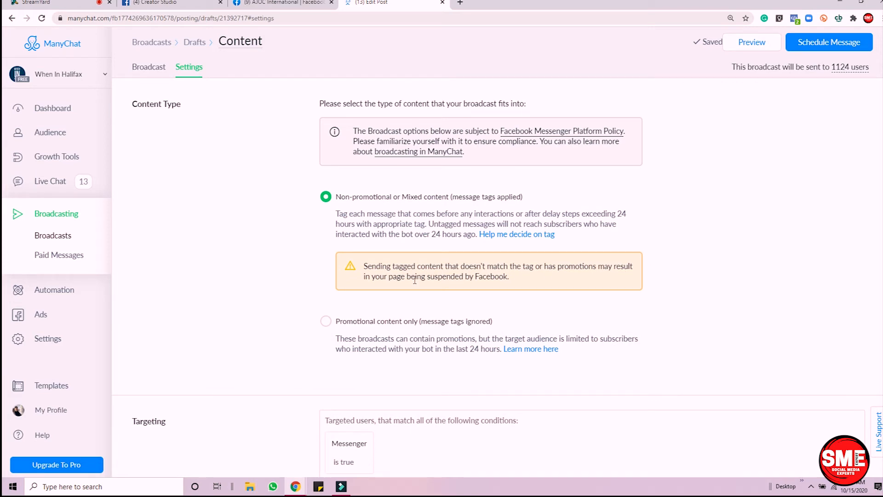
scroll(416, 280, down, 7)
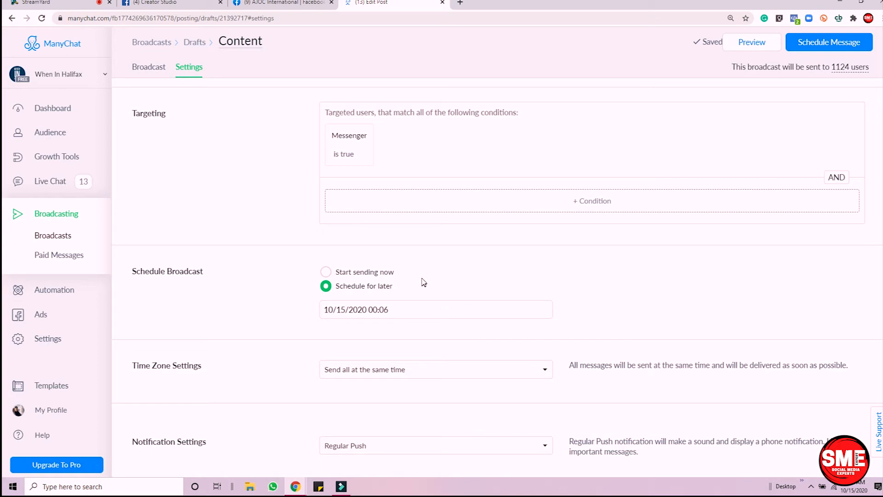
scroll(789, 311, up, 6)
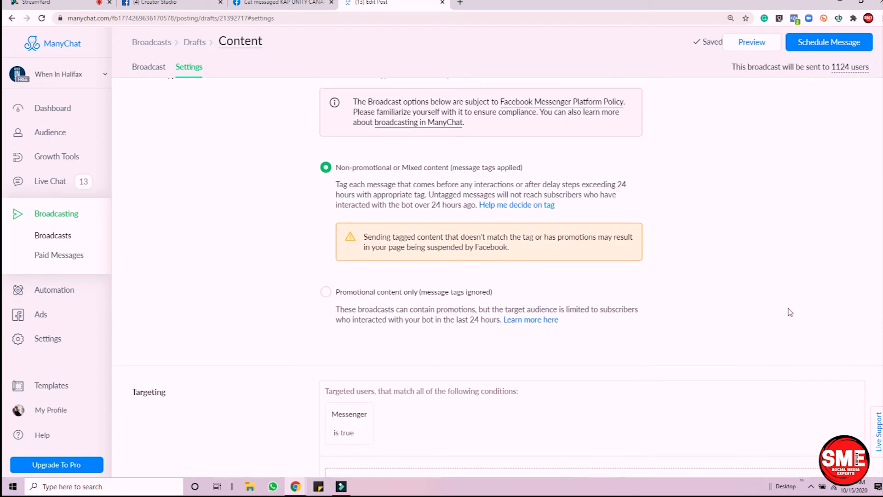
- Schedule the message and go to the broadcasts list to review the scheduled, draft and past broadcasts
click(835, 43)
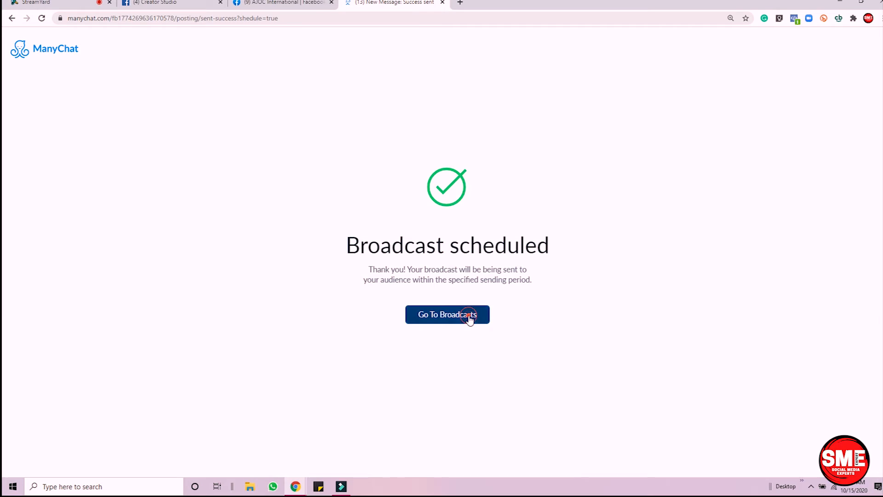
click(466, 317)
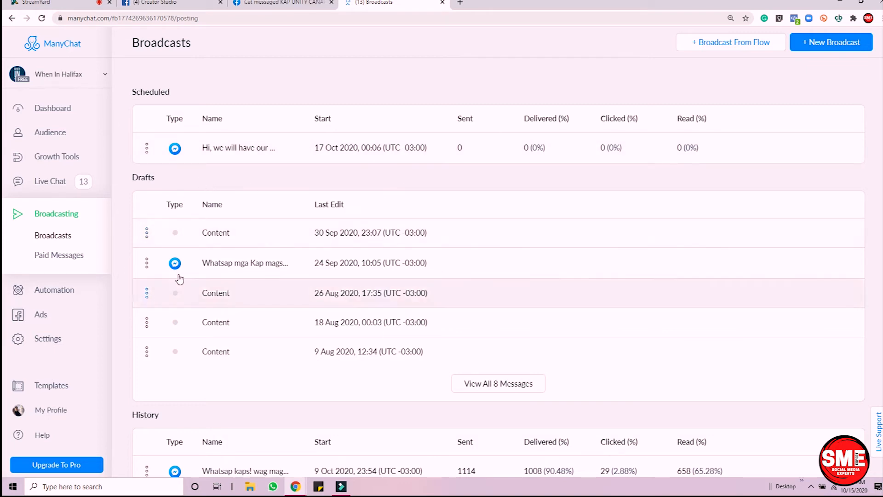
scroll(158, 309, down, 3)
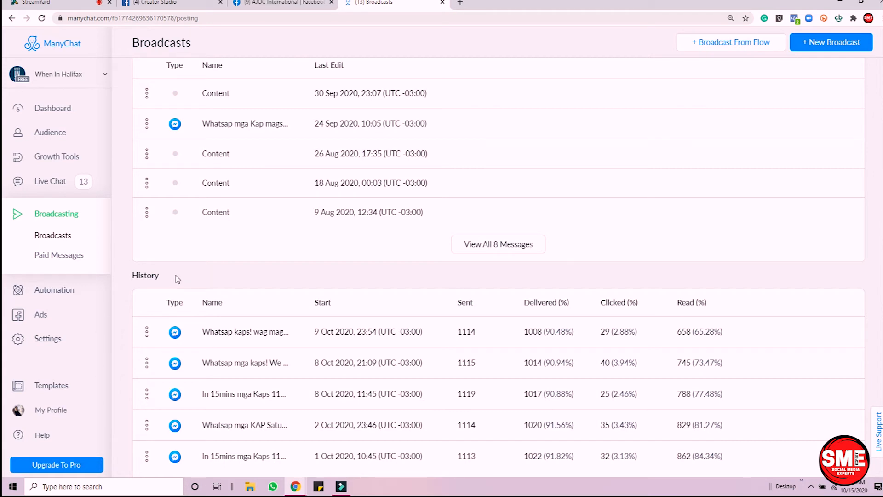
scroll(319, 281, up, 3)
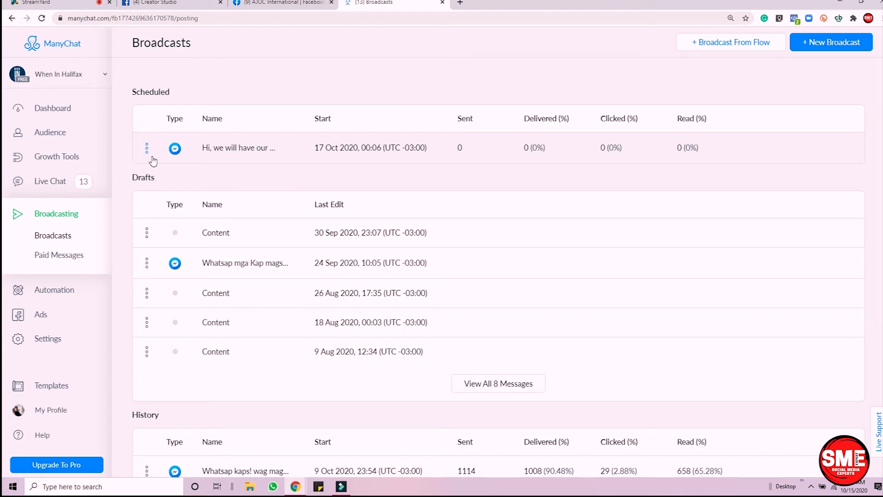
- Open the scheduled webinar broadcast, unschedule it for editing and go to its settings
click(323, 154)
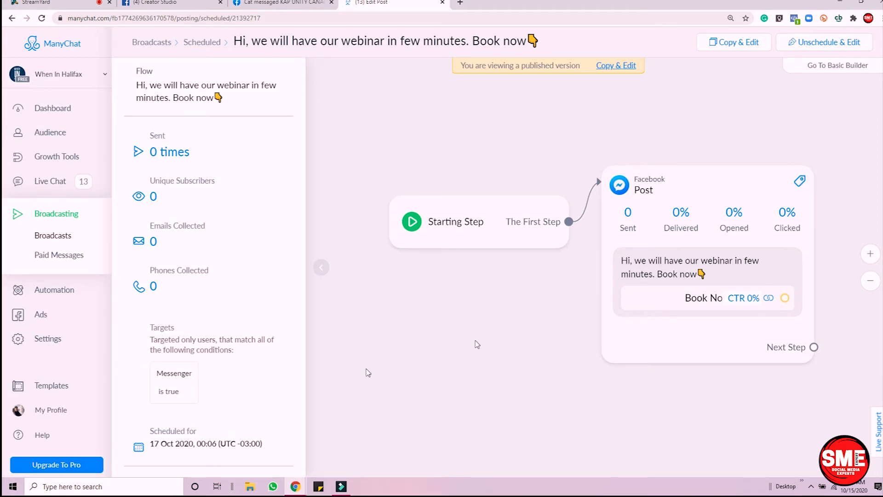
click(823, 46)
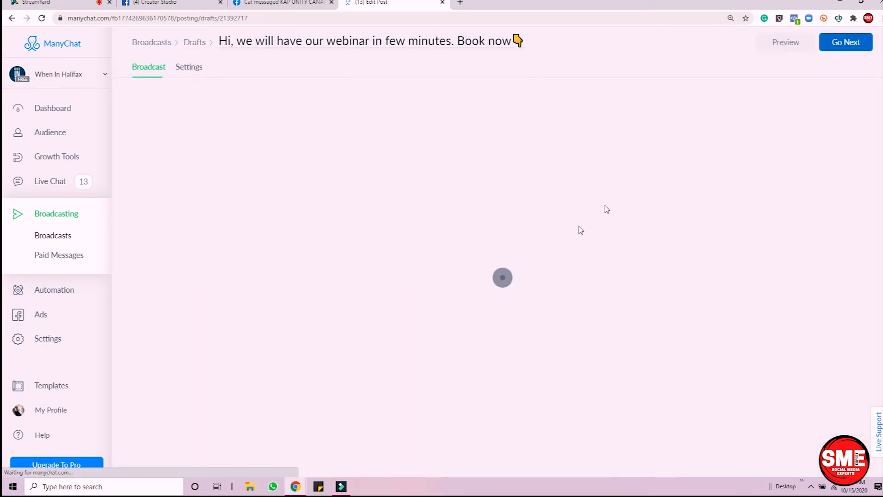
click(850, 49)
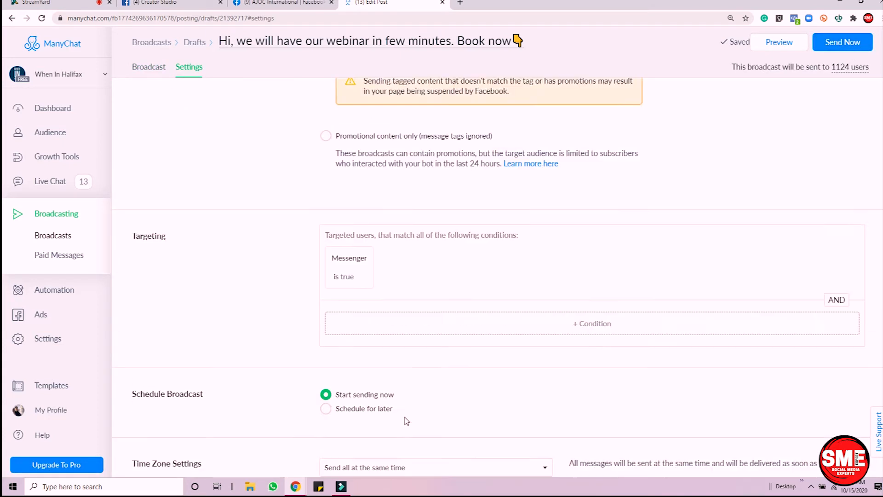
- Schedule the broadcast for 10/17/2020 00:00 and return to the broadcasts list
scroll(409, 405, down, 6)
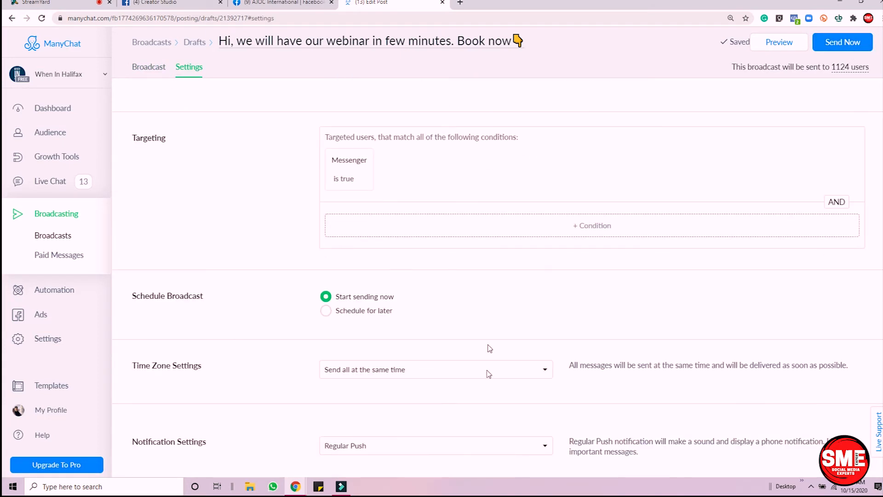
click(384, 312)
click(350, 334)
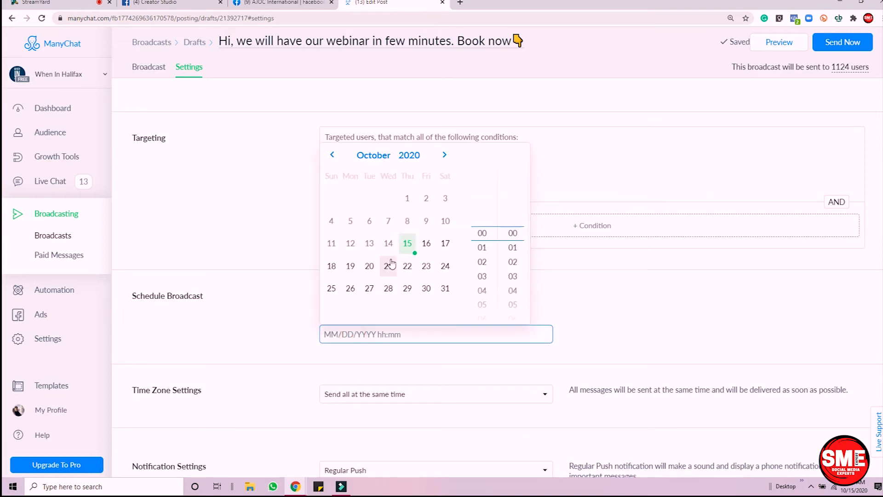
click(440, 251)
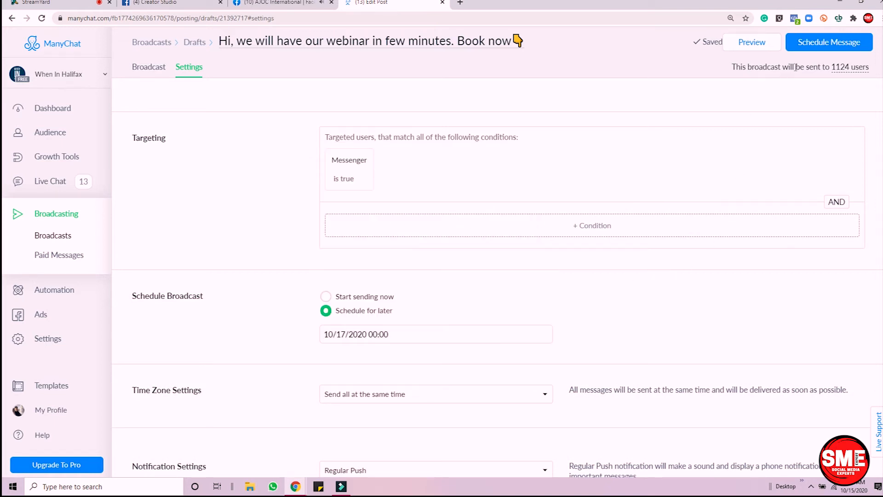
click(828, 44)
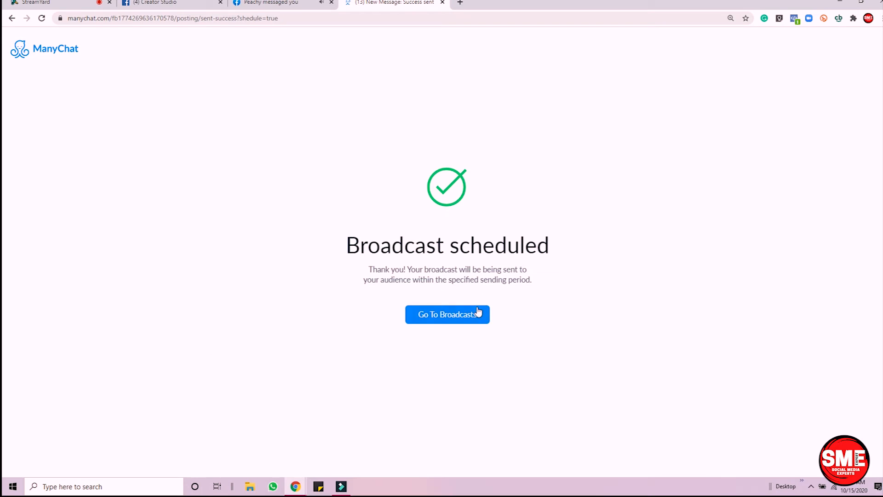
click(479, 312)
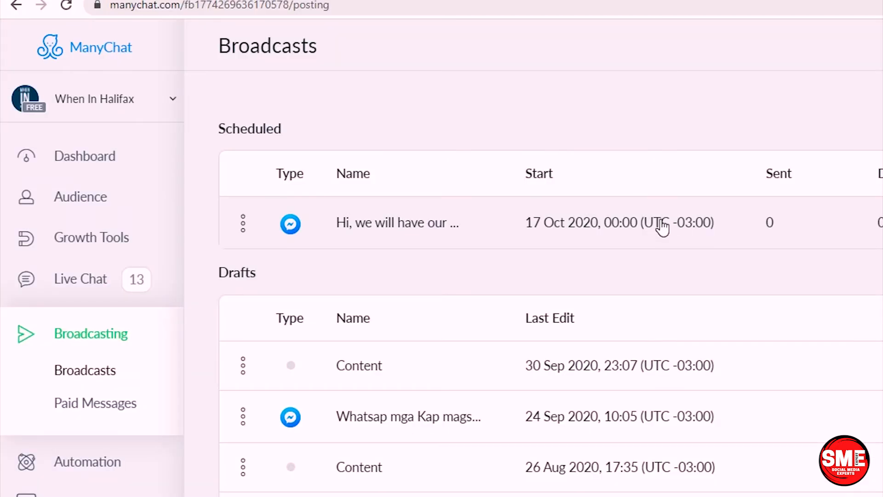
- Cancel the scheduled webinar broadcast from the broadcasts list and confirm the cancellation
click(243, 224)
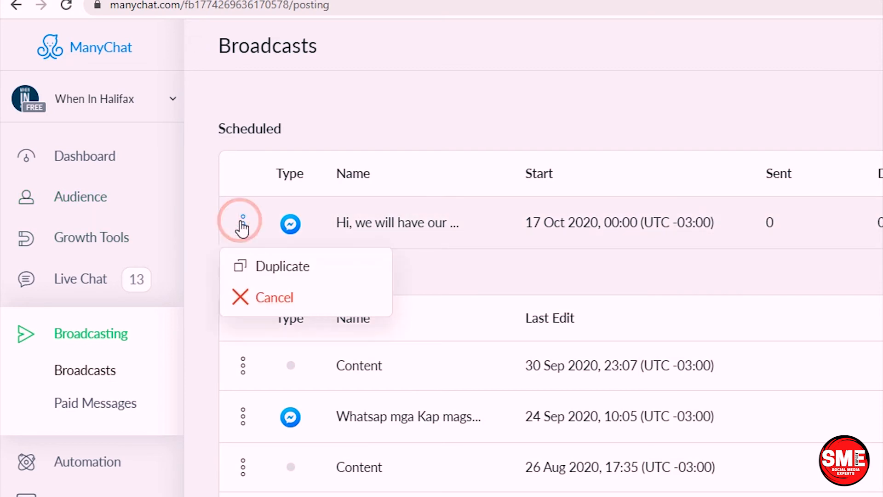
click(276, 298)
click(560, 125)
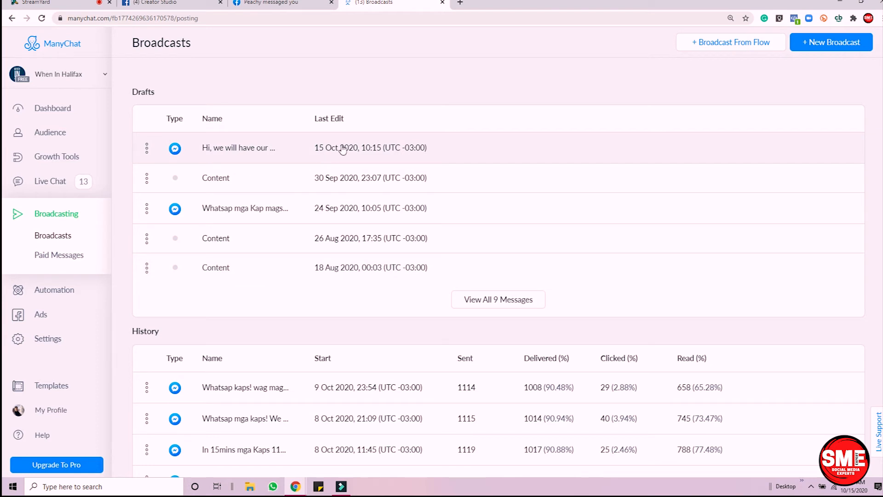
- Inspect the webinar draft's flow and the actions available for it in the broadcasts list
click(371, 150)
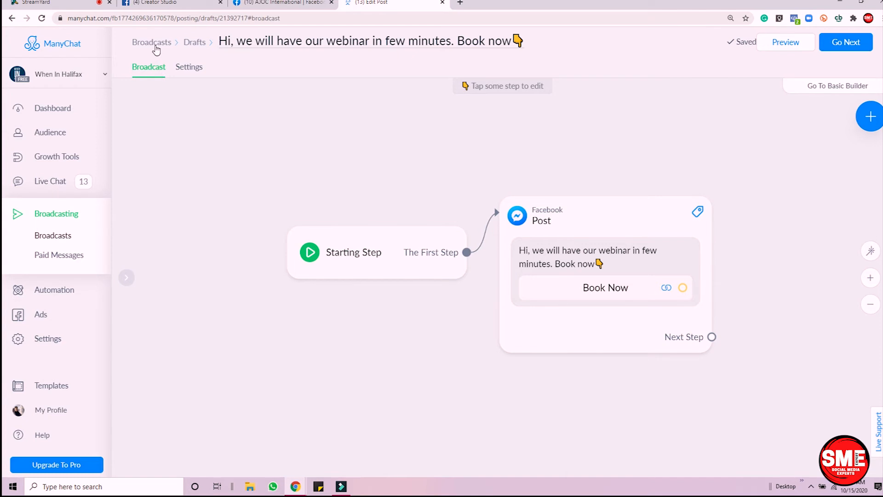
click(155, 43)
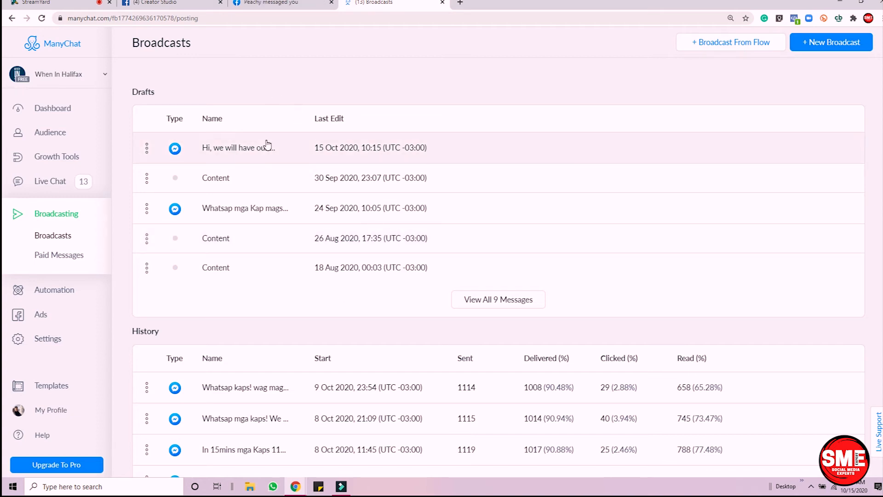
click(147, 150)
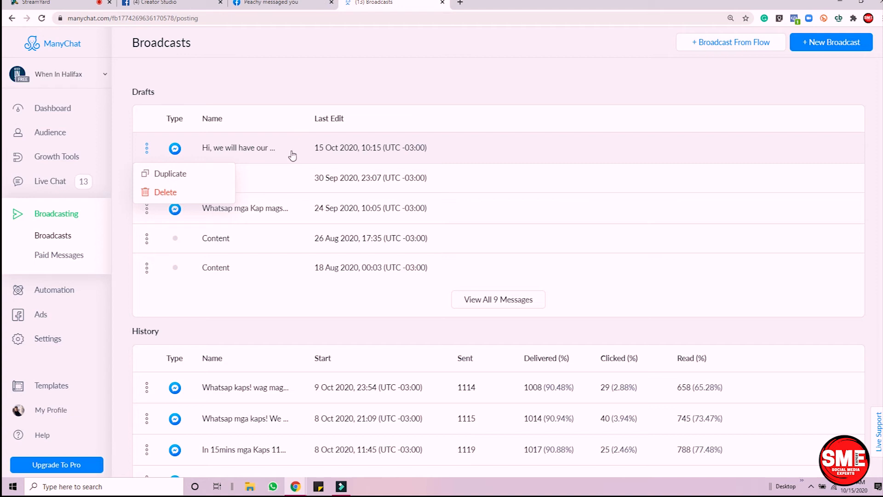
- Reopen the webinar draft, schedule it for later on 17 October 2020 at 00:00, and go back to the broadcasts list
click(290, 152)
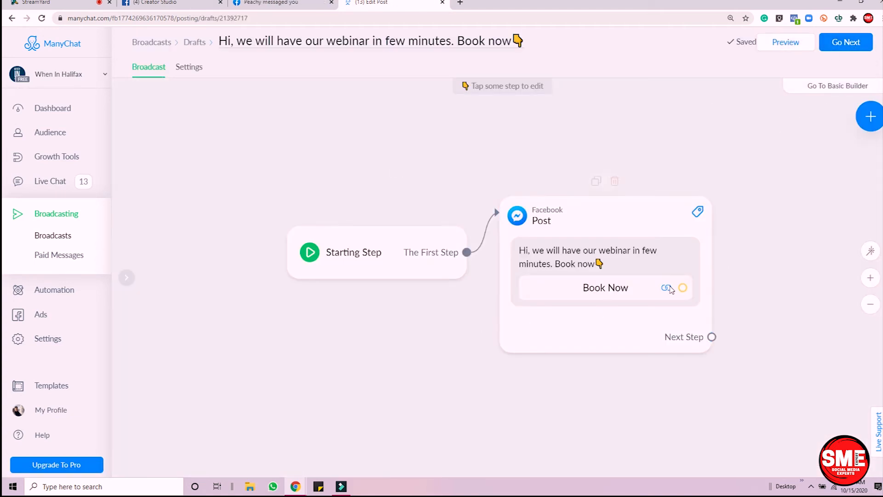
click(844, 43)
scroll(469, 375, down, 6)
click(435, 369)
click(388, 310)
click(404, 334)
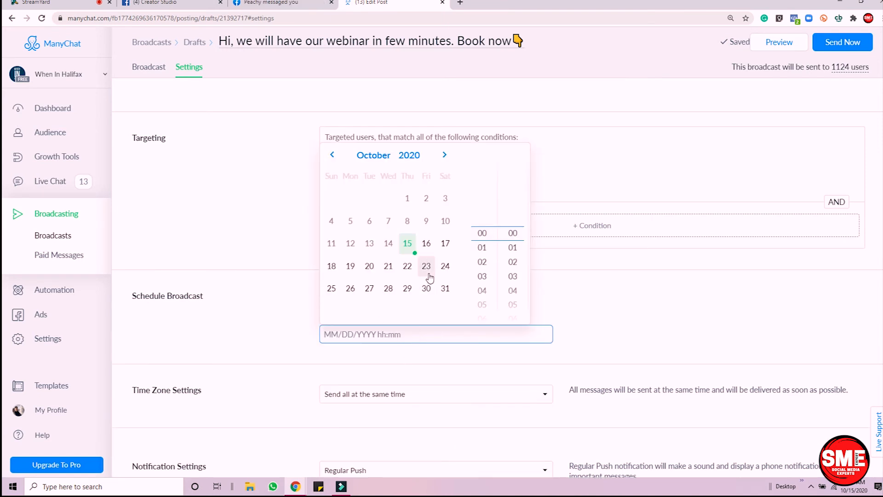
click(449, 241)
click(843, 42)
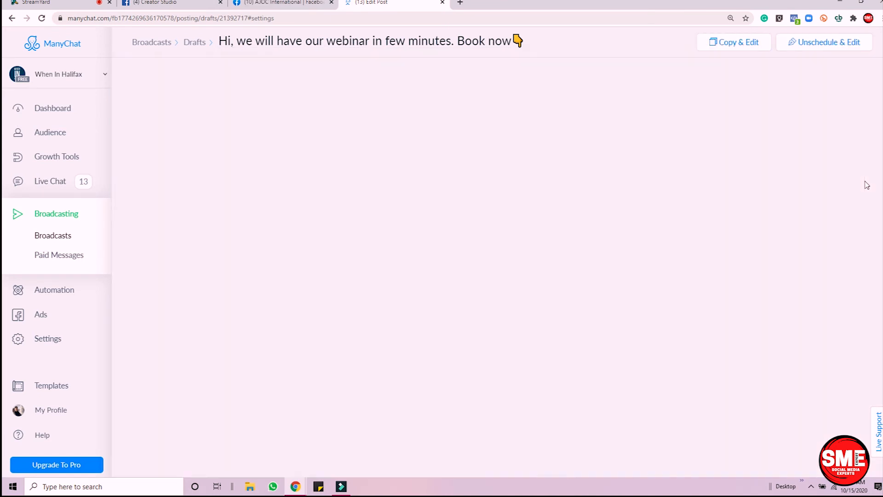
click(466, 315)
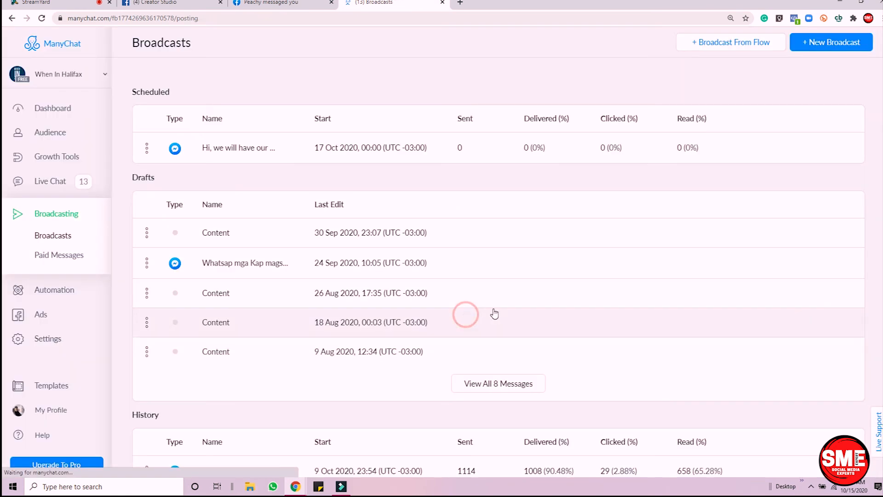